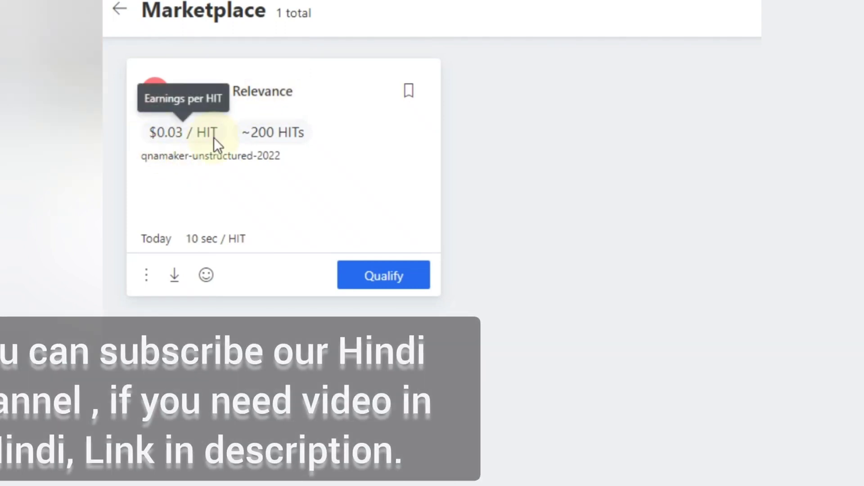
Check the pay and time per HIT of the Answer Relevance app, confirm its guidelines are read, and start its qualification test
triple_click(214, 137)
left_click_drag(186, 238, 247, 243)
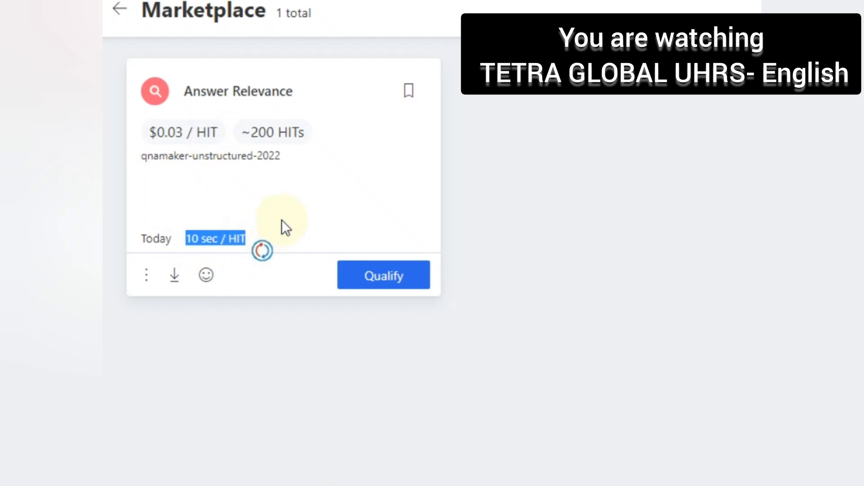
left_click(281, 220)
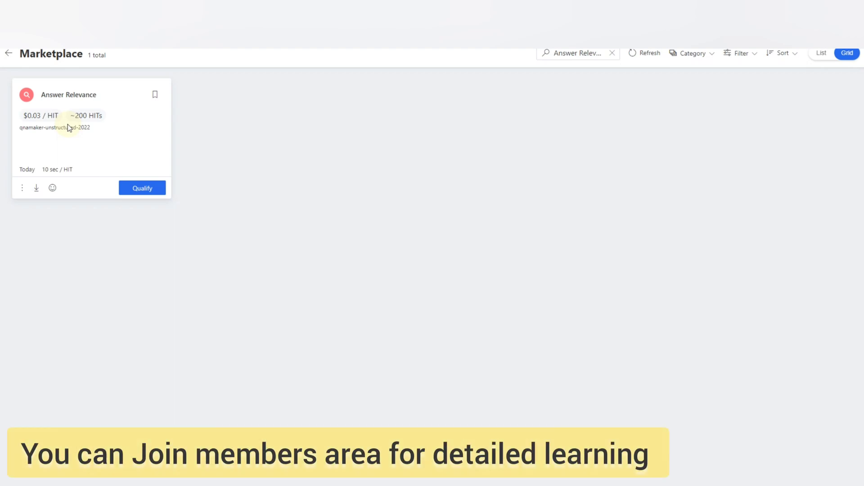
left_click(143, 191)
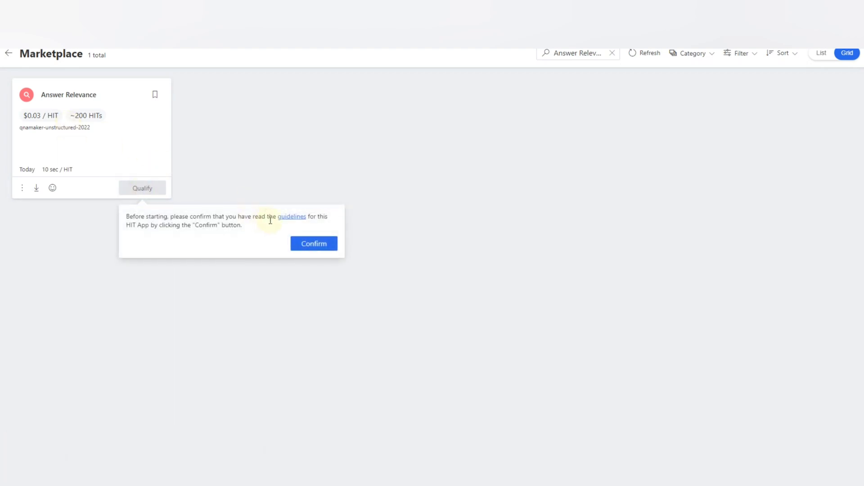
left_click(321, 250)
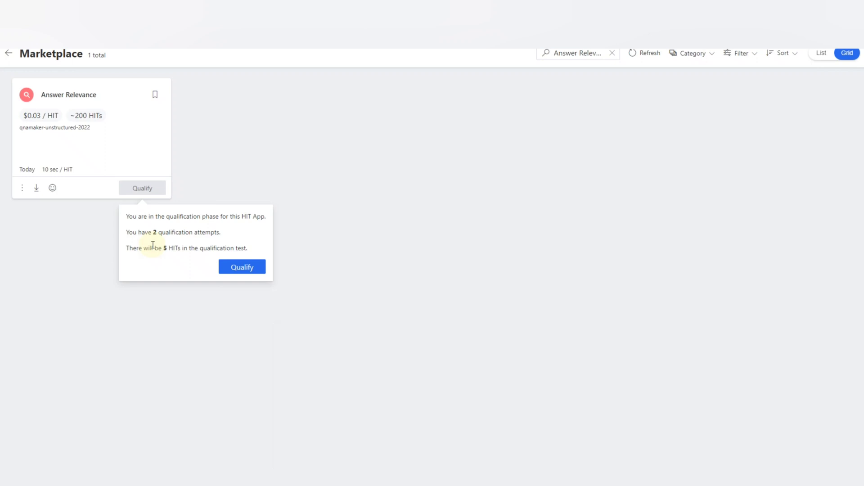
left_click(252, 268)
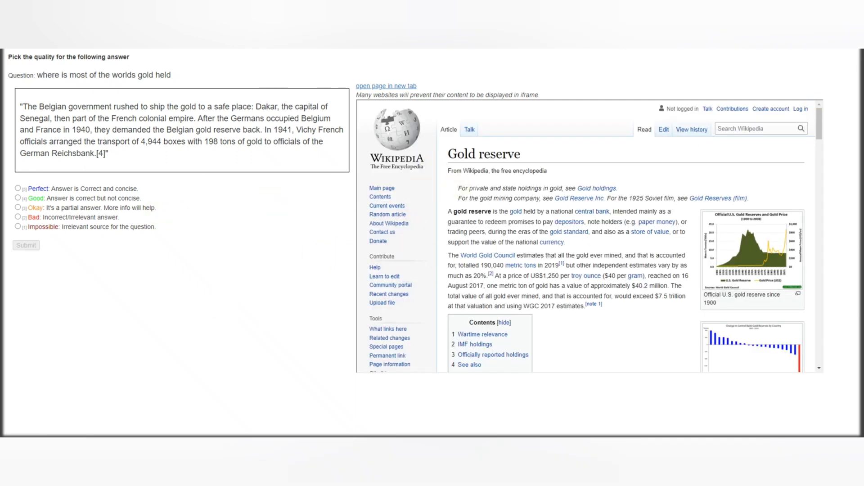
Outline the question in a blue rectangle and draw a green arrow to the word Dakar in the answer passage
mouse_move(859, 120)
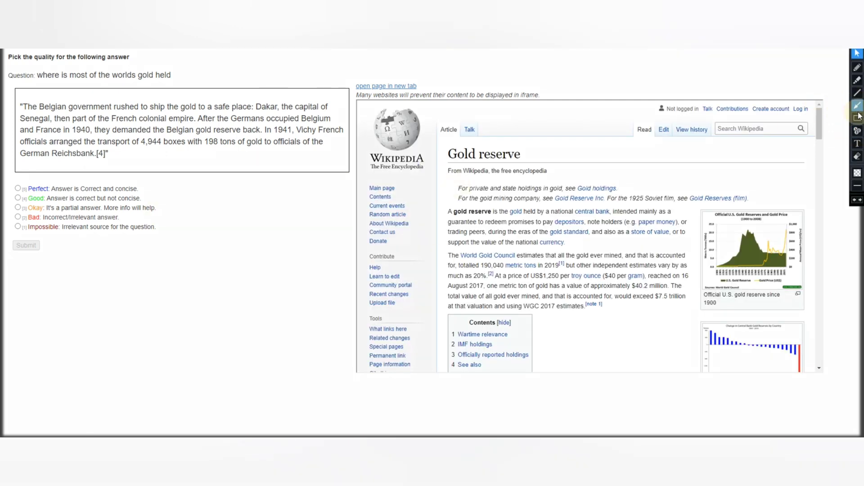
left_click(858, 118)
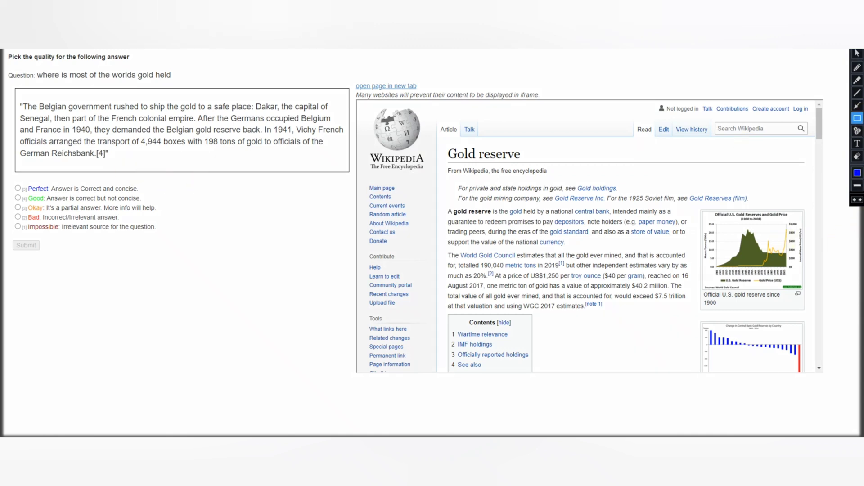
left_click(857, 201)
left_click_drag(4, 63, 204, 86)
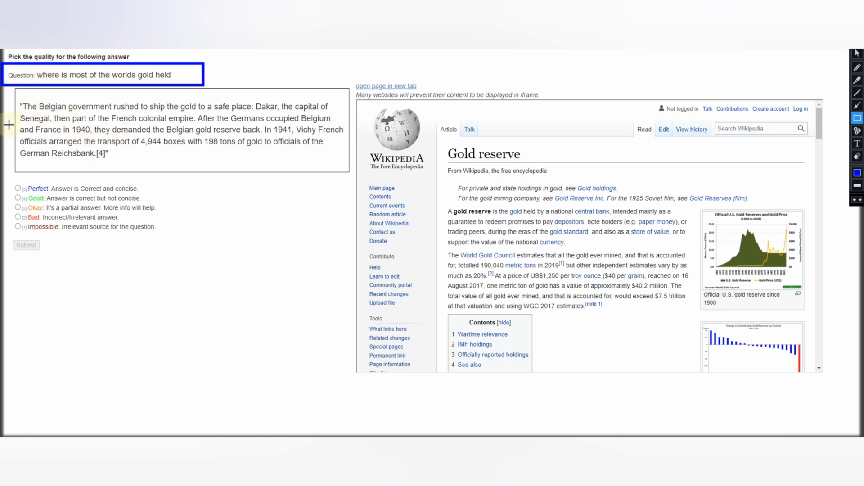
key("a")
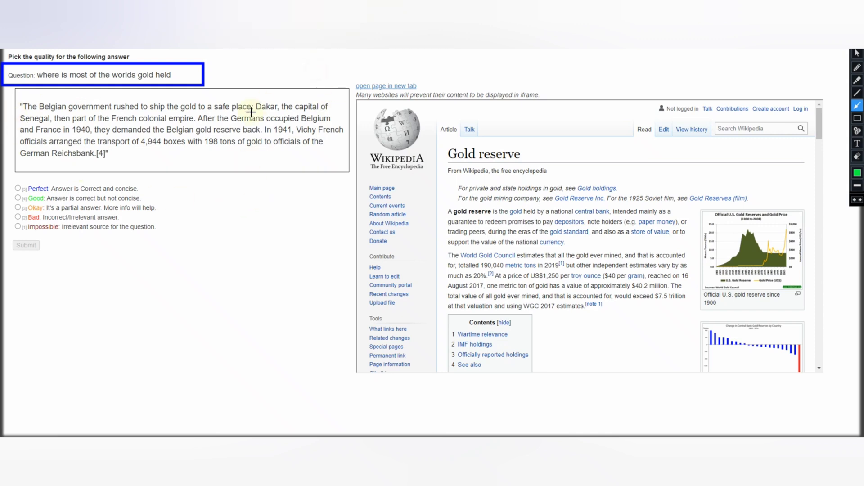
left_click_drag(321, 69, 257, 108)
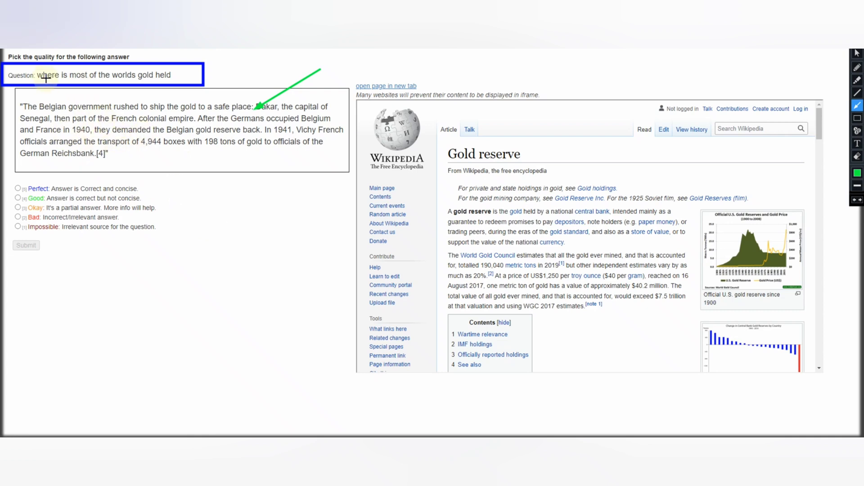
Number the question 1 and the answer passage 2, and outline the five rating options in a blue rectangle
key("n")
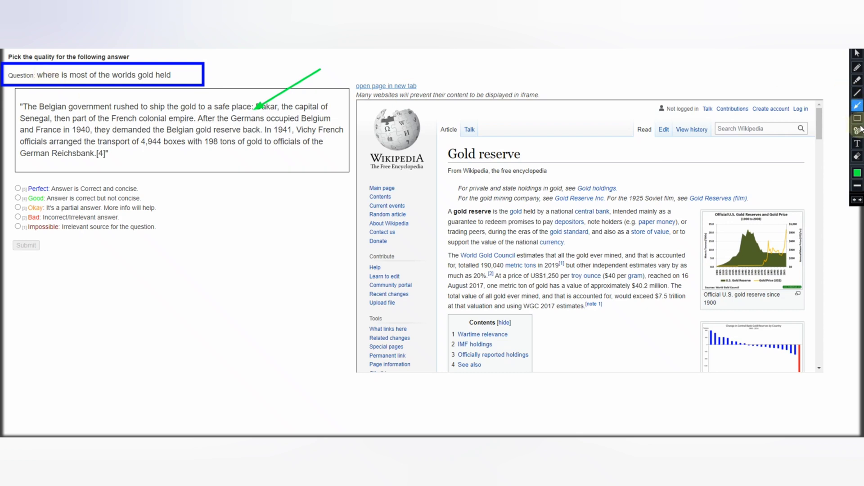
left_click(189, 75)
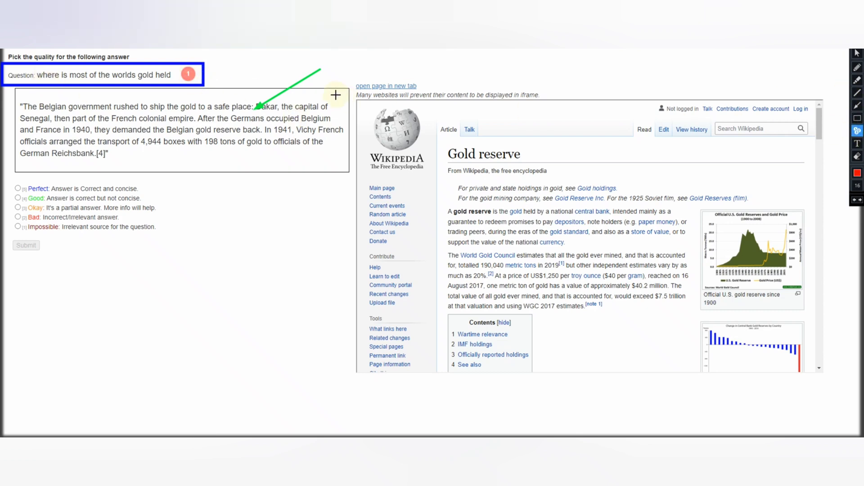
left_click(335, 94)
mouse_move(9, 176)
left_mouse_down()
mouse_move(9, 218)
mouse_move(193, 237)
left_mouse_up()
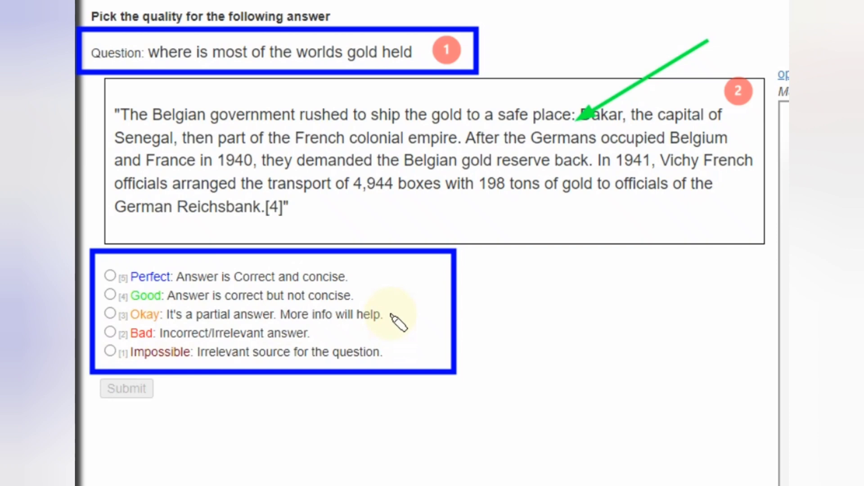
Draw a highlighter arrow beside the Okay option, and number the rating options 3 and the Submit button 4
left_click_drag(382, 314, 443, 314)
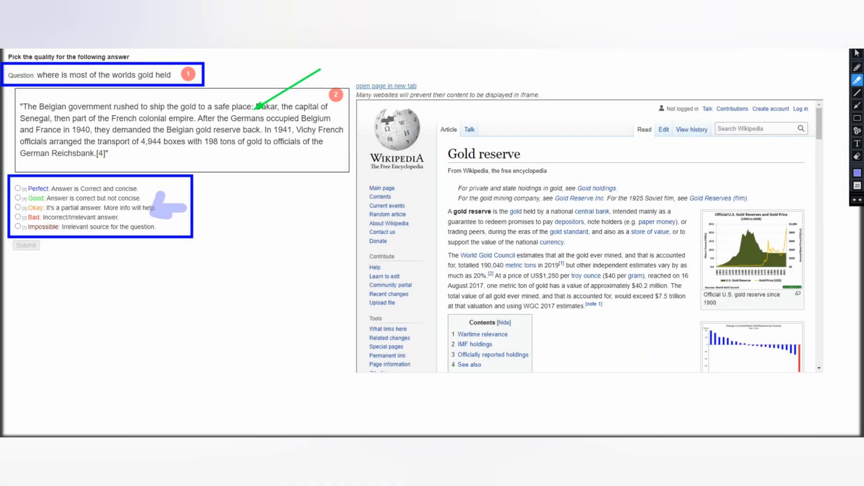
left_click(289, 314)
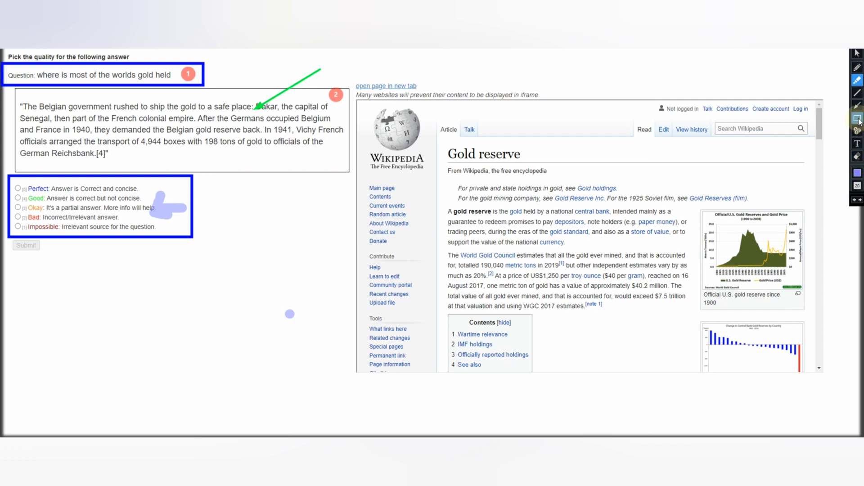
left_click(857, 156)
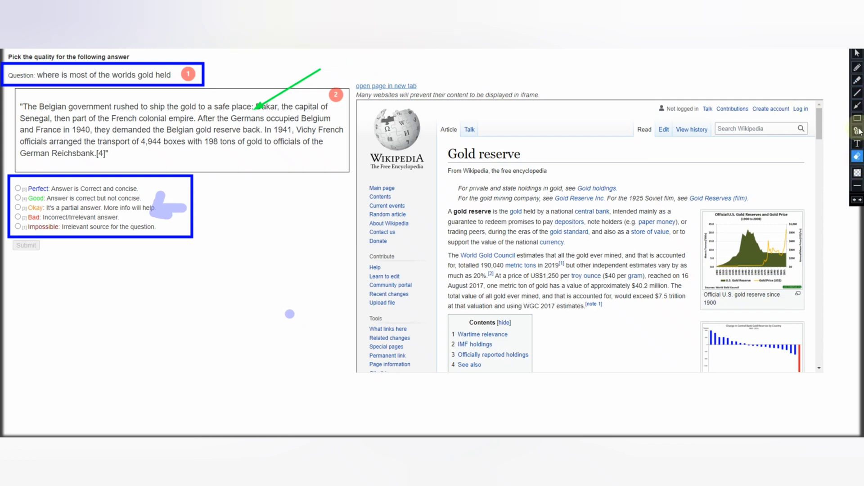
left_click(858, 131)
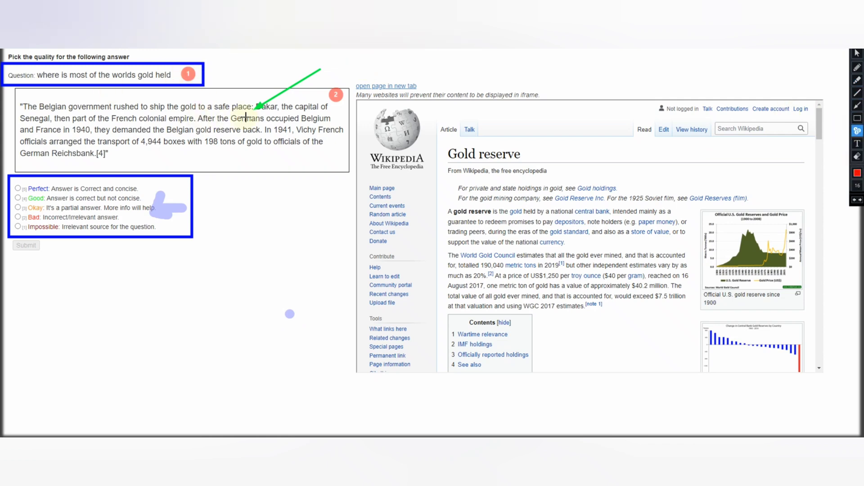
left_click(170, 183)
left_click(47, 246)
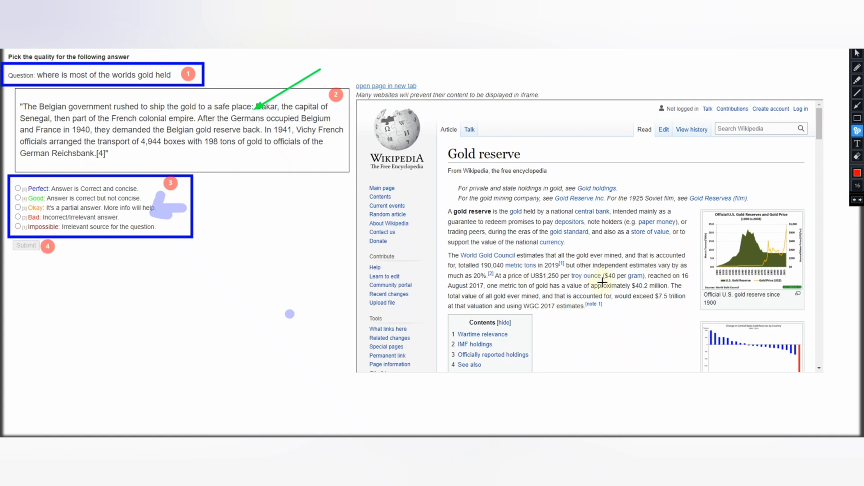
Erase all annotations from the page and return to normal pointer mode
key("e")
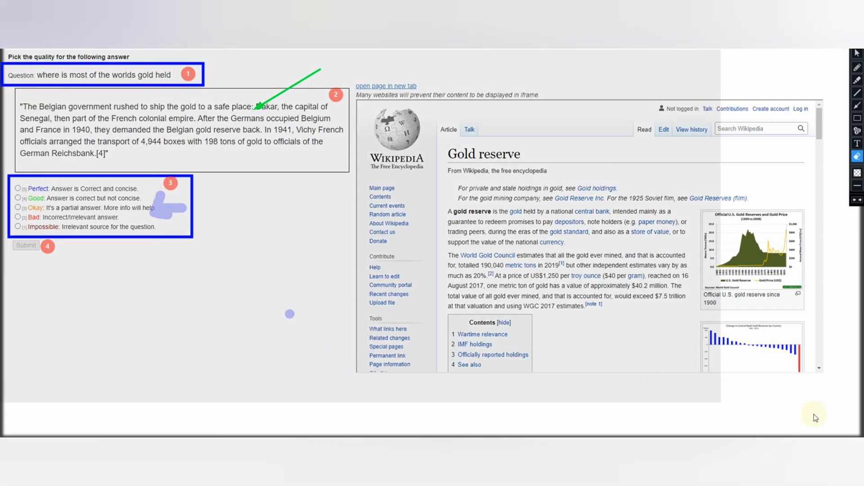
left_click(857, 53)
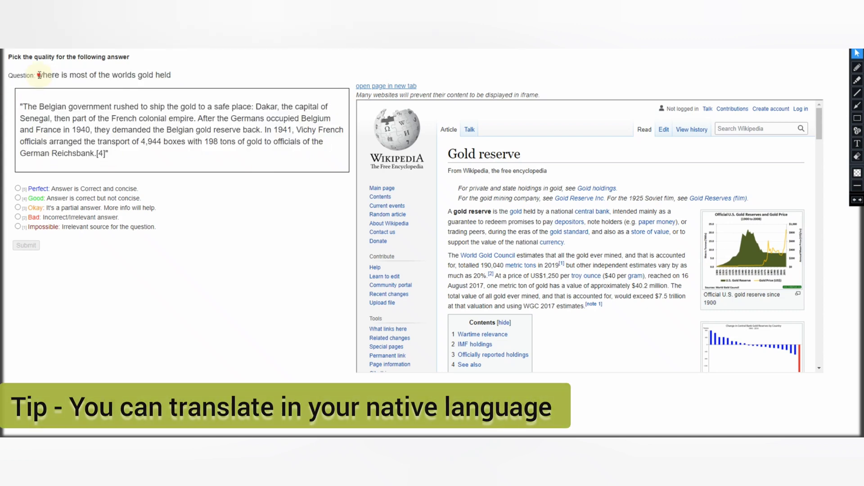
Search Google for "where is most of the worlds gold held", read the featured answer, and return to the test question
triple_click(183, 74)
right_click(167, 75)
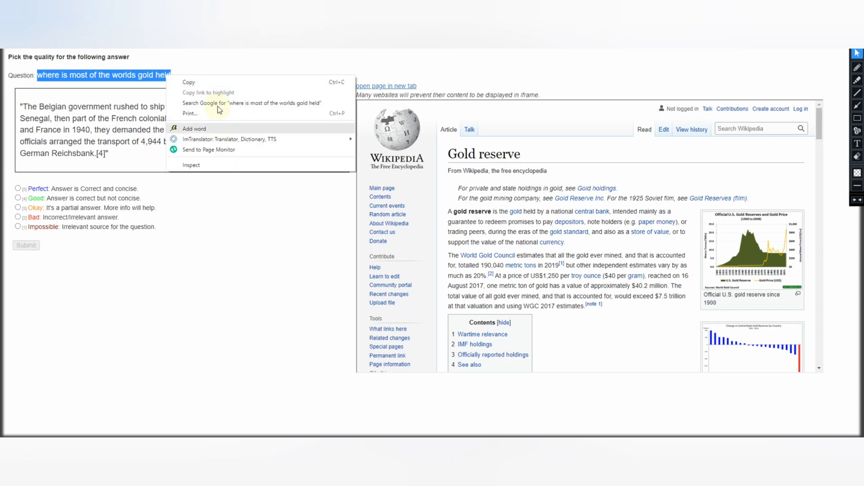
left_click(195, 127)
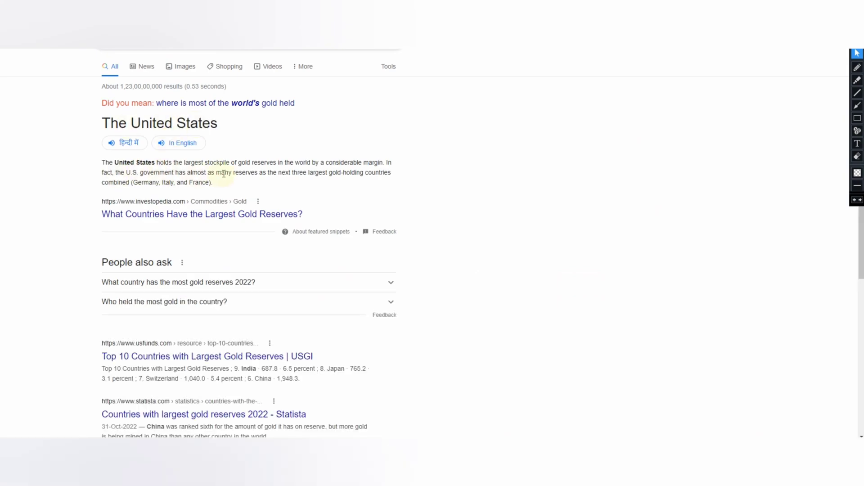
key("ctrl+w")
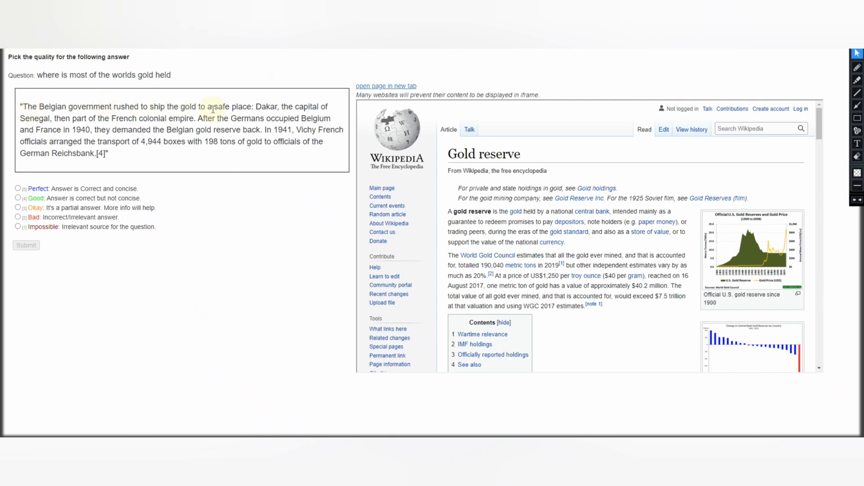
Compare the Belgian gold passage with the Google results, then rate the answer Bad and submit it
left_click_drag(25, 106, 179, 165)
left_click(179, 163)
left_click_drag(22, 107, 235, 159)
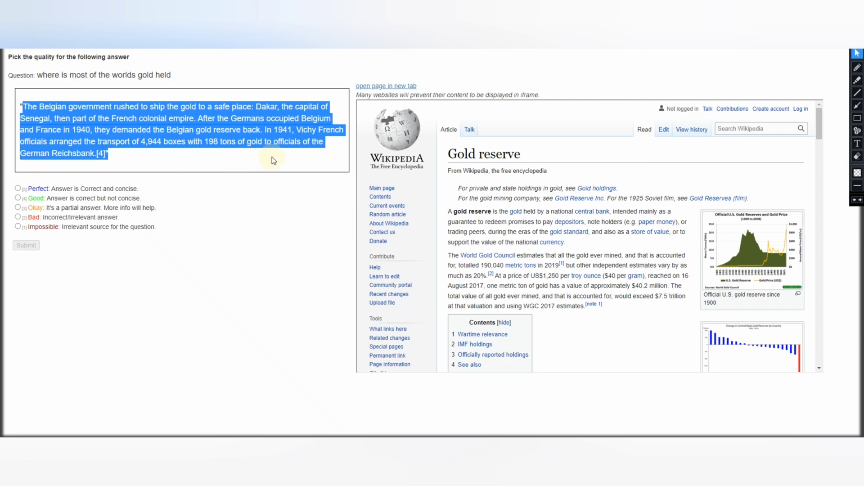
left_click(143, 84)
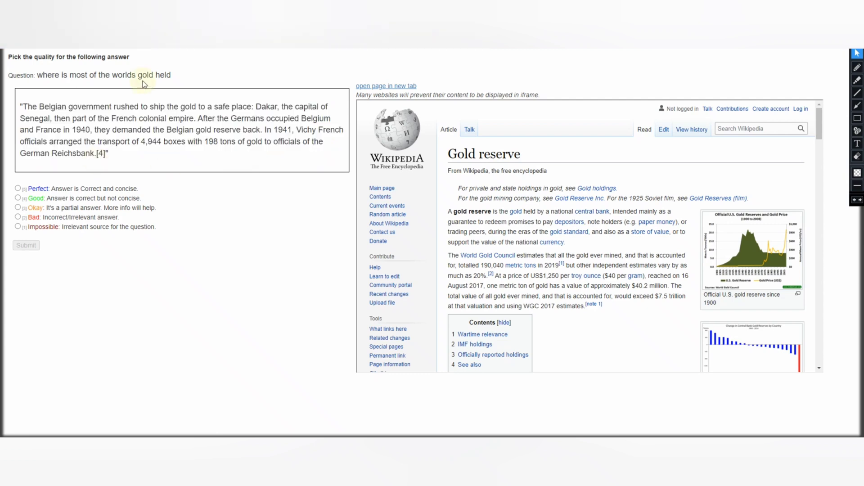
key("ctrl+Tab")
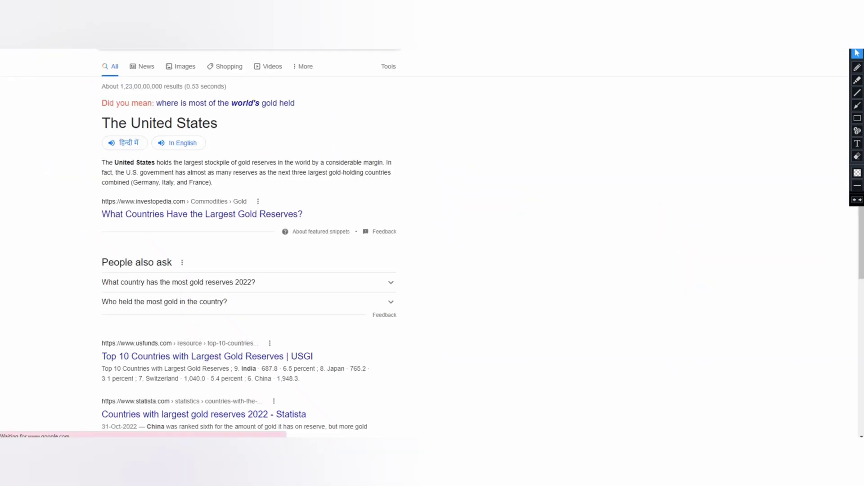
key("ctrl+shift+Tab")
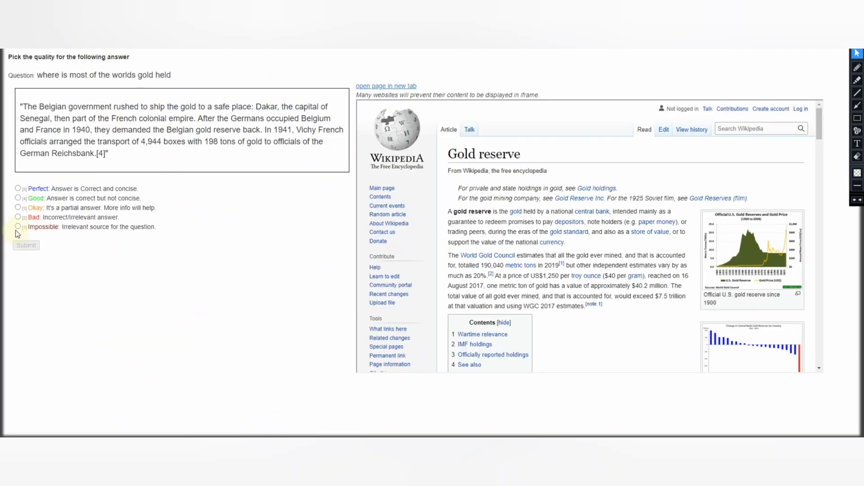
left_click(17, 218)
left_click(26, 245)
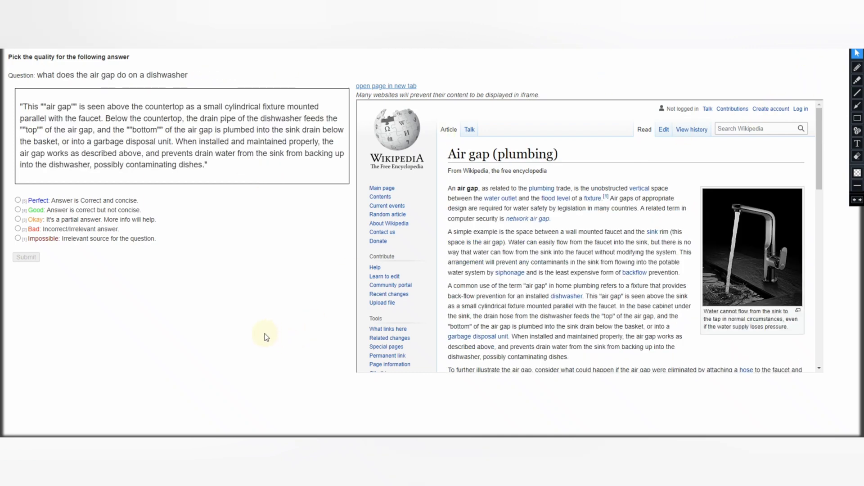
Compare the dishwasher air gap answer with the question and the Wikipedia article, and rate it Perfect
left_click(40, 75)
left_click_drag(77, 75, 198, 78)
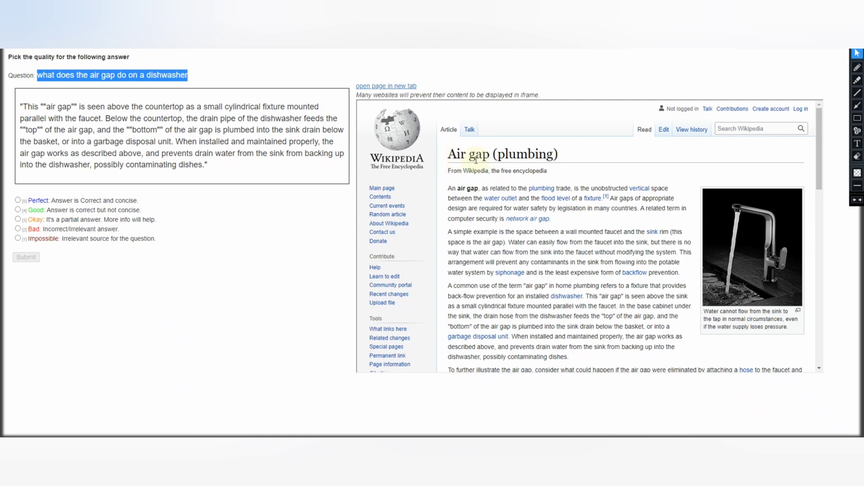
scroll(624, 270, "down", 1)
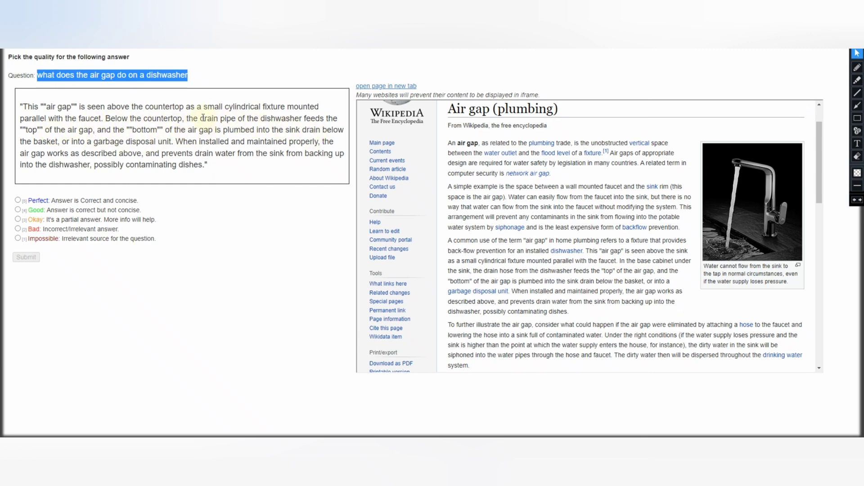
left_click_drag(194, 118, 329, 140)
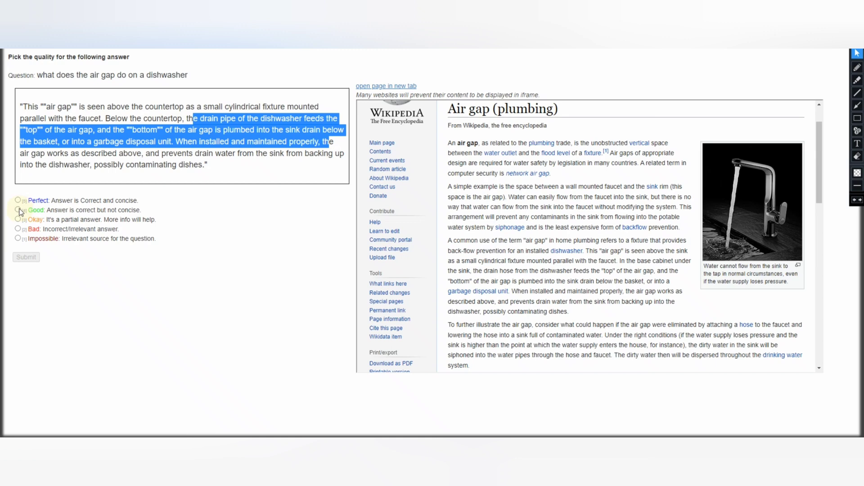
left_click(18, 201)
Recheck the length of the air gap passage, change its rating to Good, and submit the judgment
left_click(180, 167)
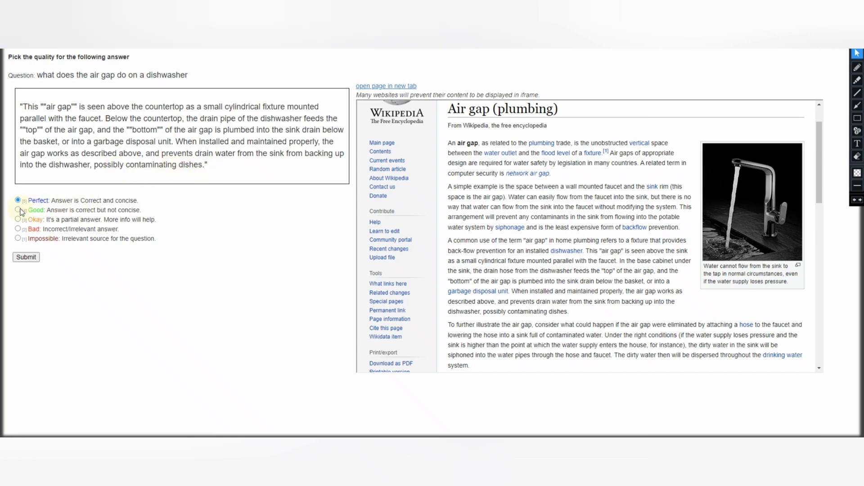
key("shift+End")
key("4")
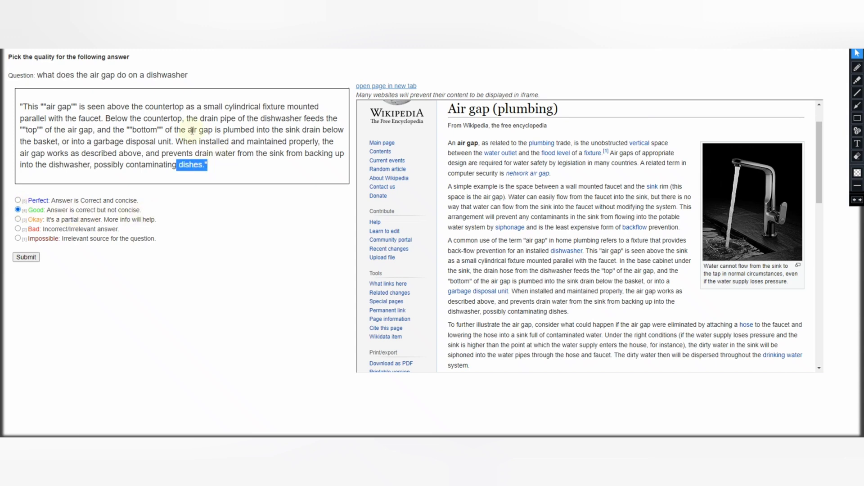
left_click(203, 125)
left_click_drag(188, 118, 221, 153)
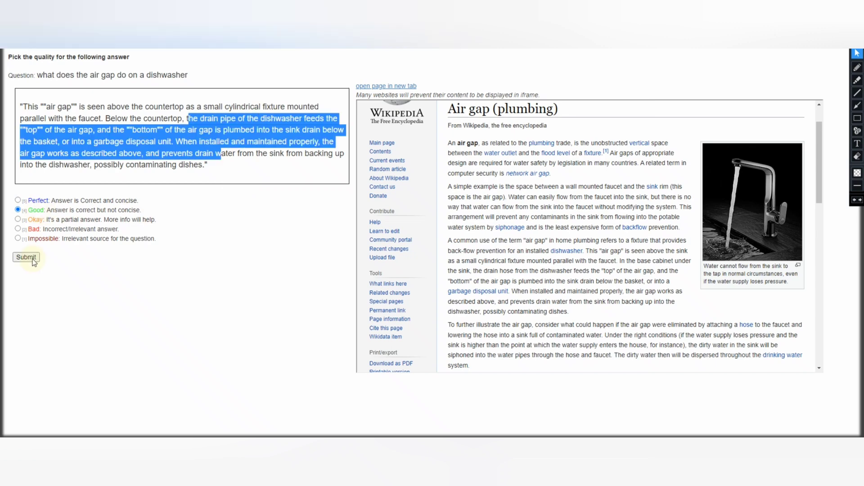
left_click(33, 260)
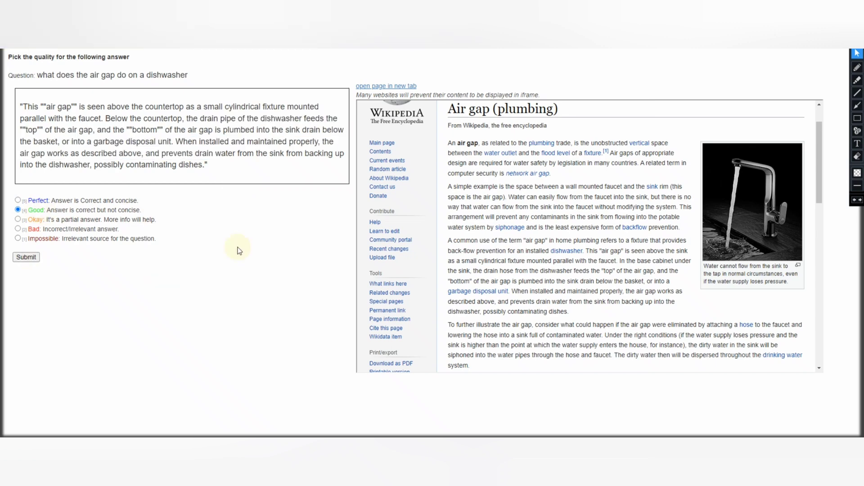
Dismiss the feedback on the air gap judgment and start judging the live Answer Relevance tasks
left_click(239, 310)
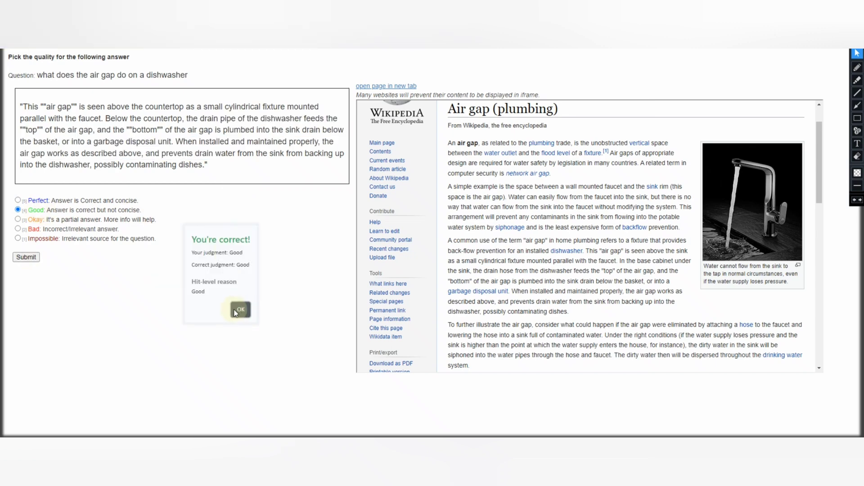
left_click(470, 76)
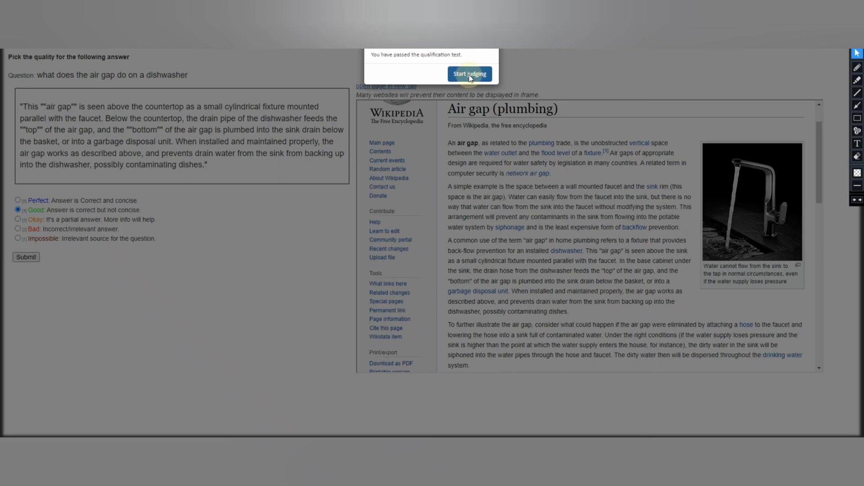
left_click(470, 76)
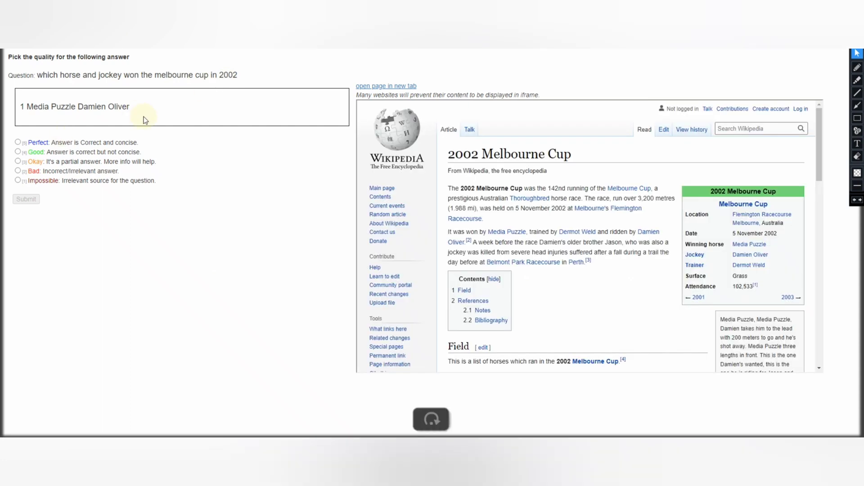
Search Google for "which horse and jockey won the melbourne cup in 2002" and compare the featured answer with the given passage
left_click_drag(38, 75, 562, 202)
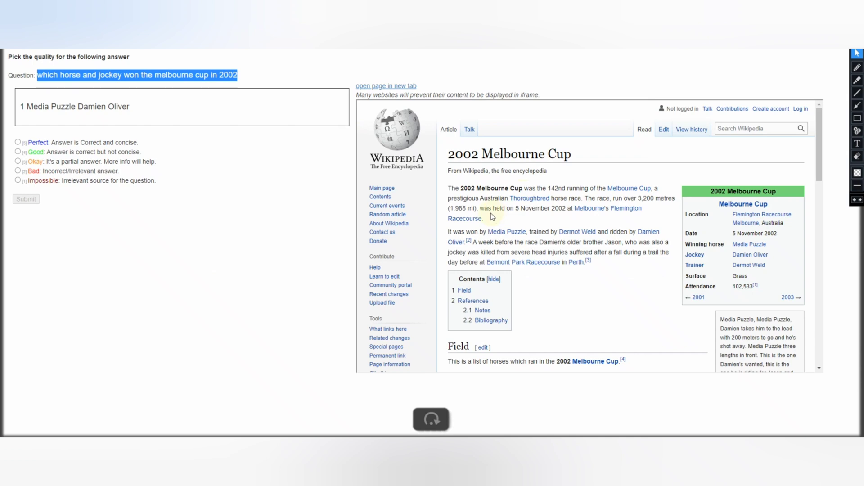
right_click(111, 77)
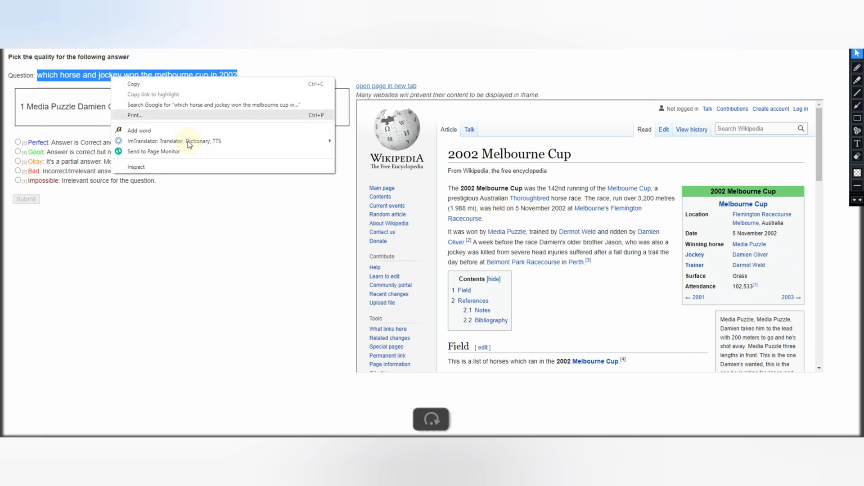
left_click(165, 108)
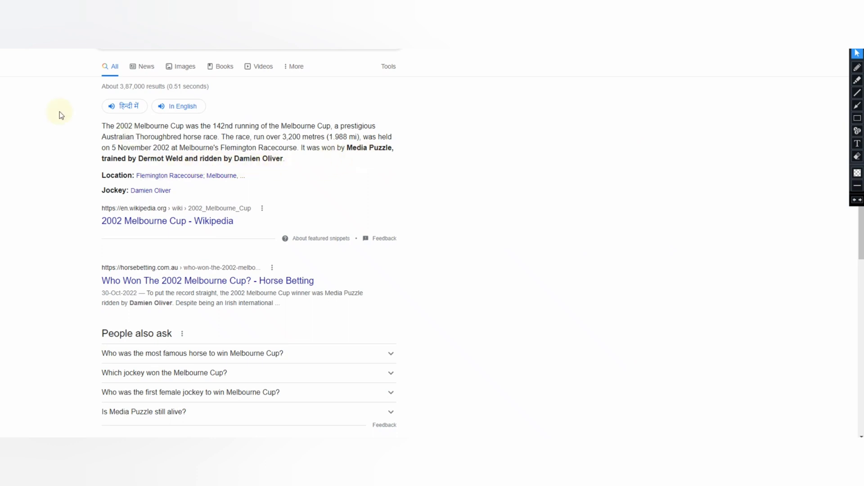
key("ctrl+w")
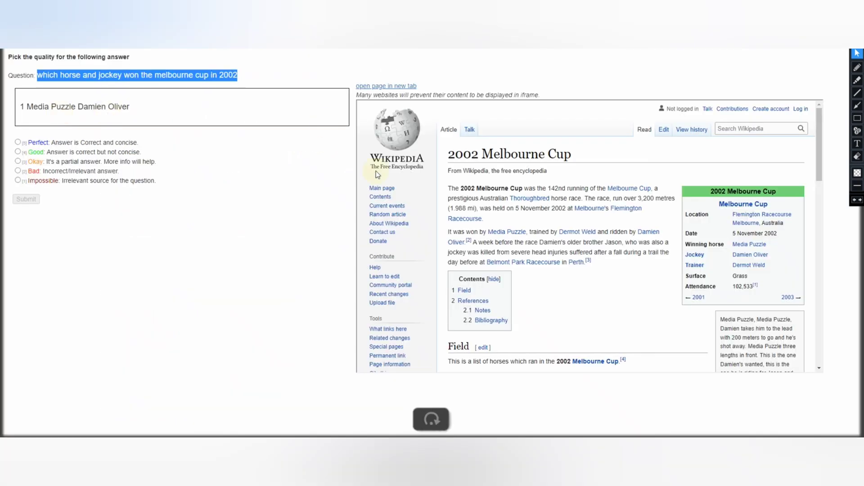
key("ctrl+Tab")
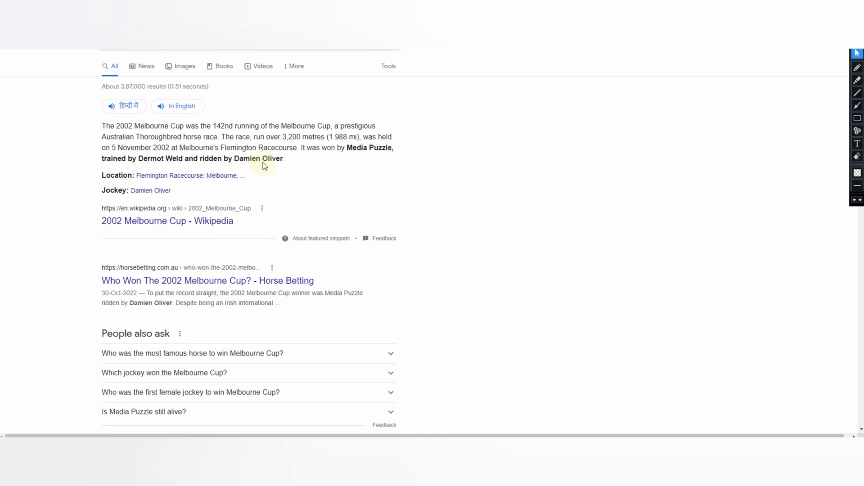
key("ctrl+Tab")
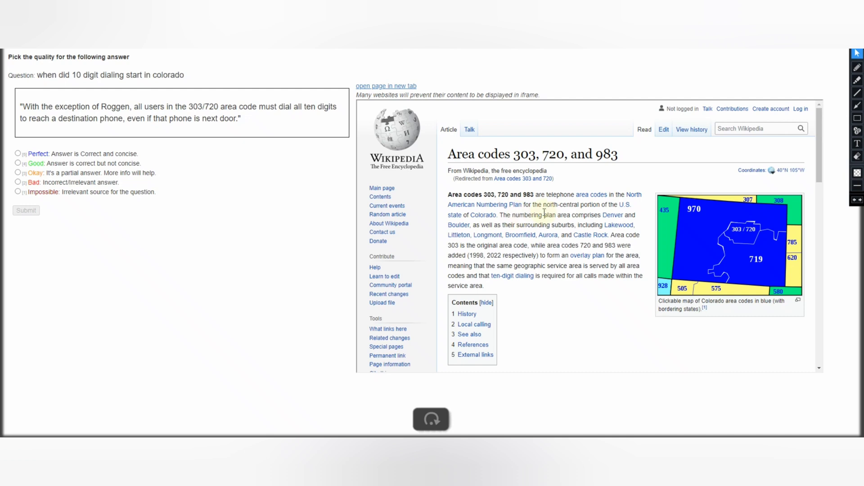
Check the question about when 10 digit dialing started in Colorado, rate its answer Impossible, and submit it
left_click_drag(39, 77, 184, 76)
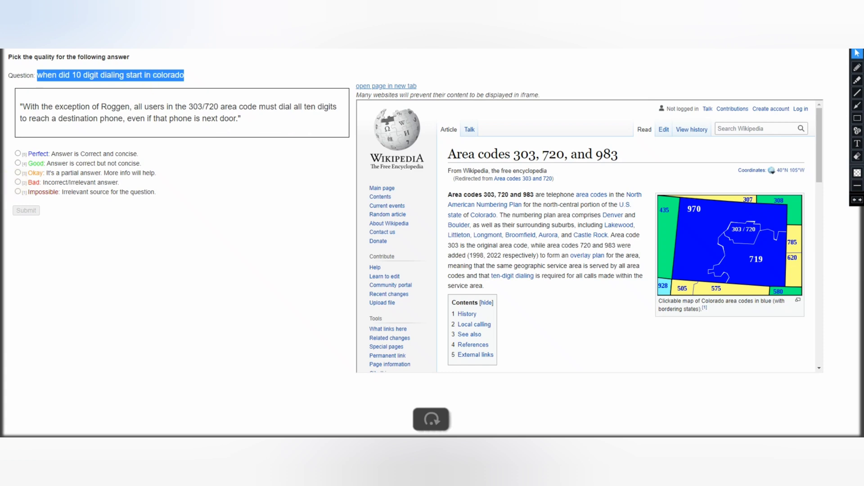
left_click(18, 192)
left_click(26, 210)
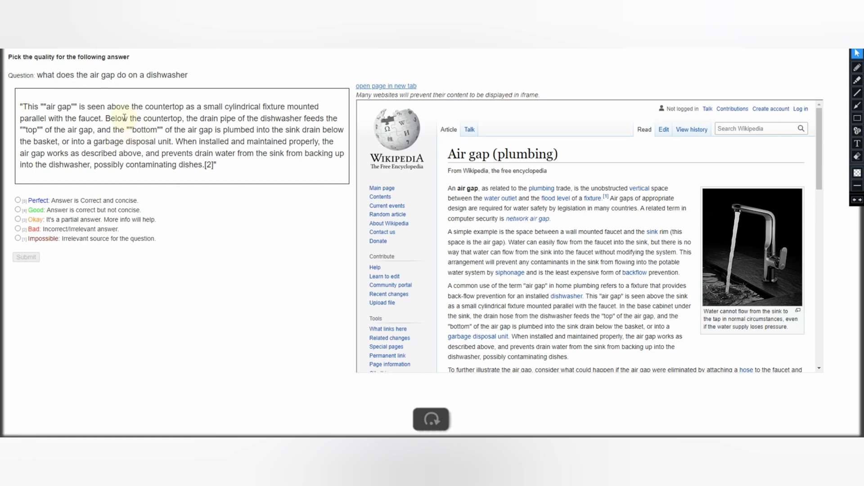
Read through the long dishwasher air gap passage, rate it Good, and submit the judgment
left_click_drag(107, 108, 121, 108)
left_click_drag(221, 151, 223, 152)
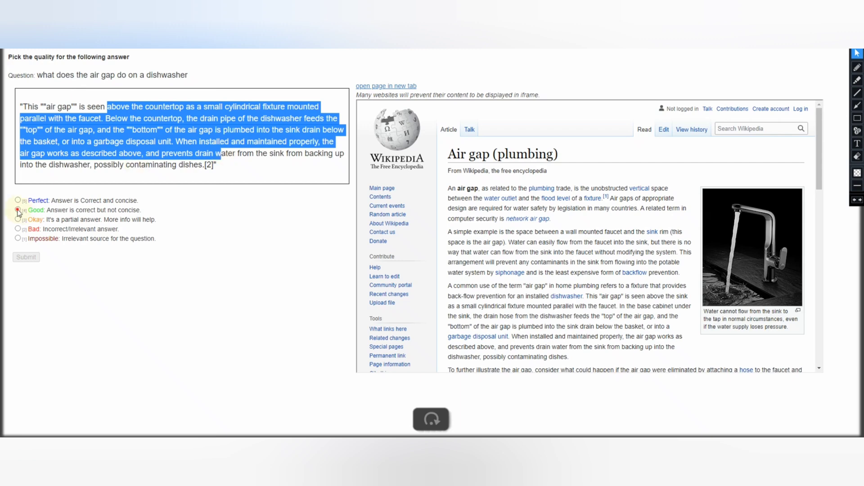
key("4")
key("Return")
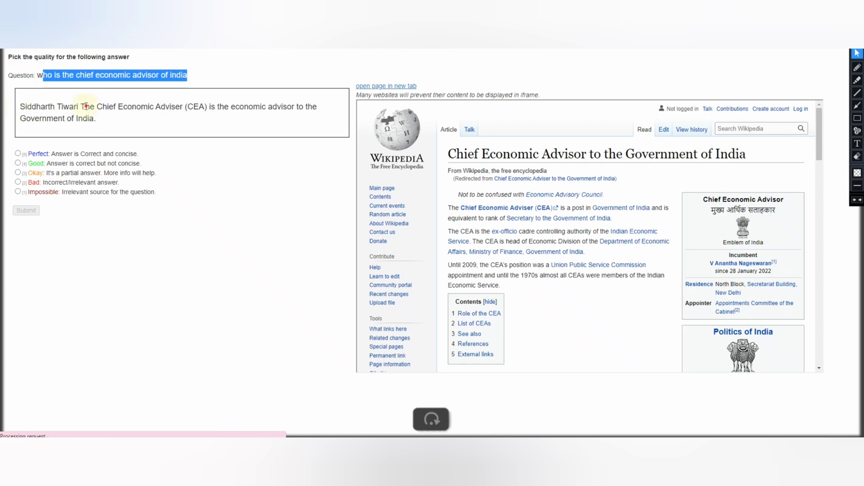
Search Google for "who is the chief economic advisor of india", read the featured answer, and return to the judging page
left_click(49, 74)
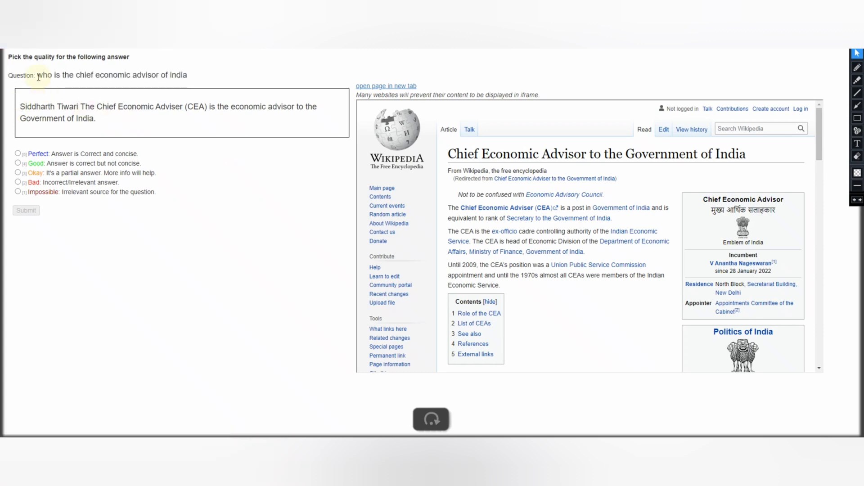
triple_click(180, 75)
right_click(182, 75)
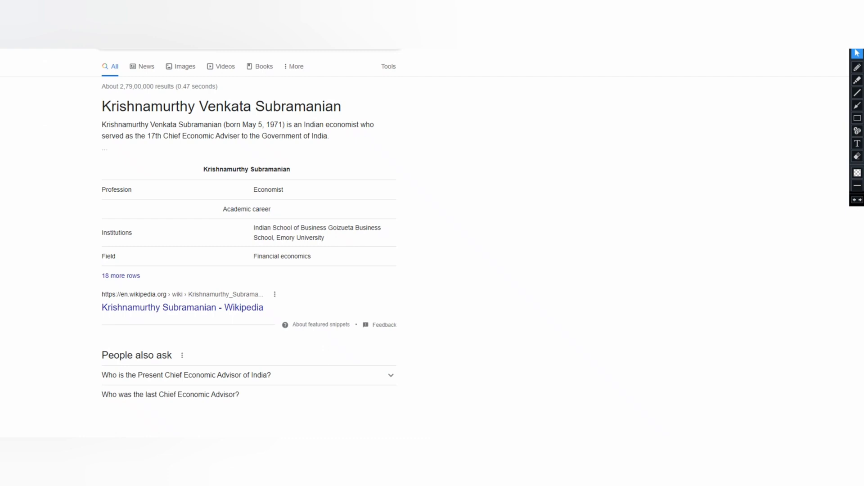
key("ctrl+w")
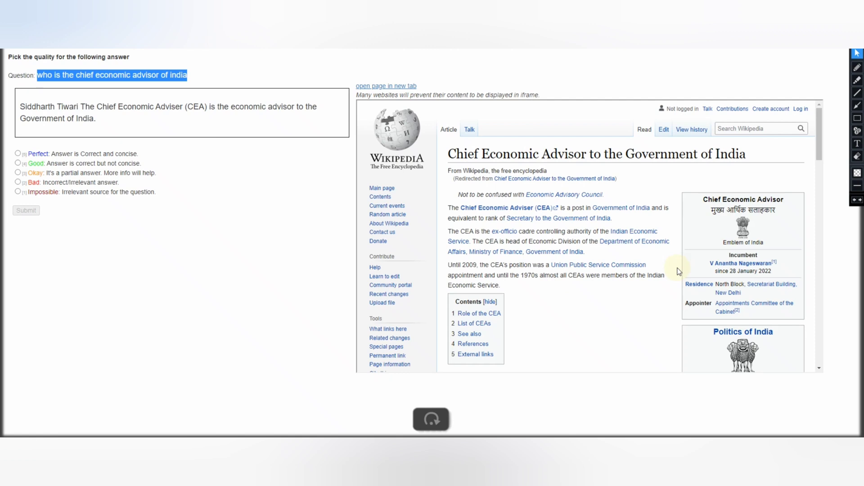
Check the name in the passage against Wikipedia's list of Chief Economic Advisors and the Google results
left_click(641, 287)
scroll(641, 286, "down", 15)
scroll(585, 270, "up", 2)
key("ctrl+Tab")
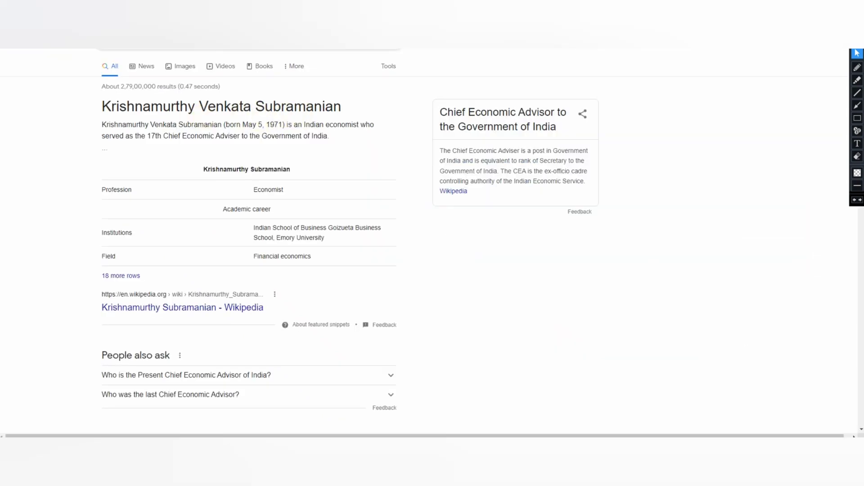
key("ctrl+Tab")
scroll(523, 254, "up", 2)
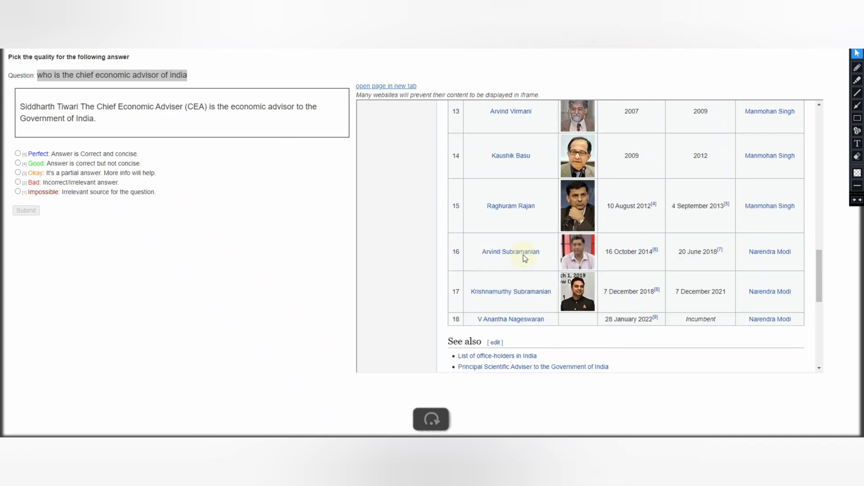
scroll(522, 255, "up", 5)
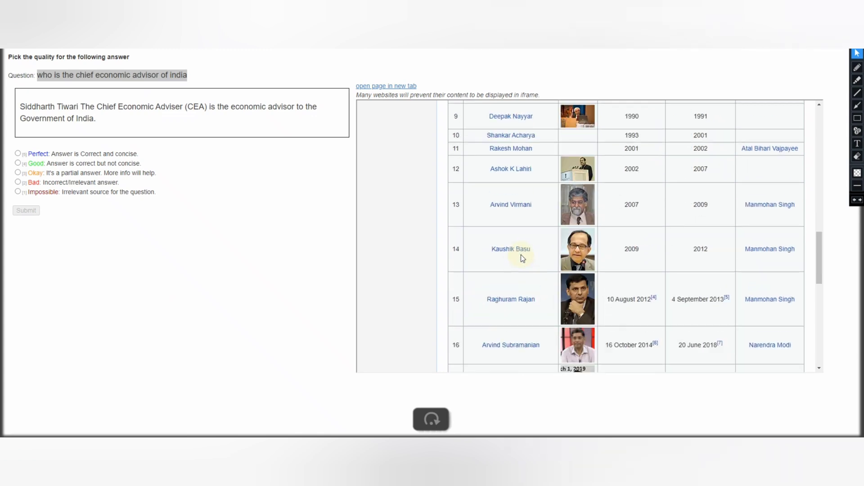
Rate both the chief economic advisor answer and the Supreme Court of India judges answer Bad, submitting each judgment
left_click(18, 183)
left_click(27, 211)
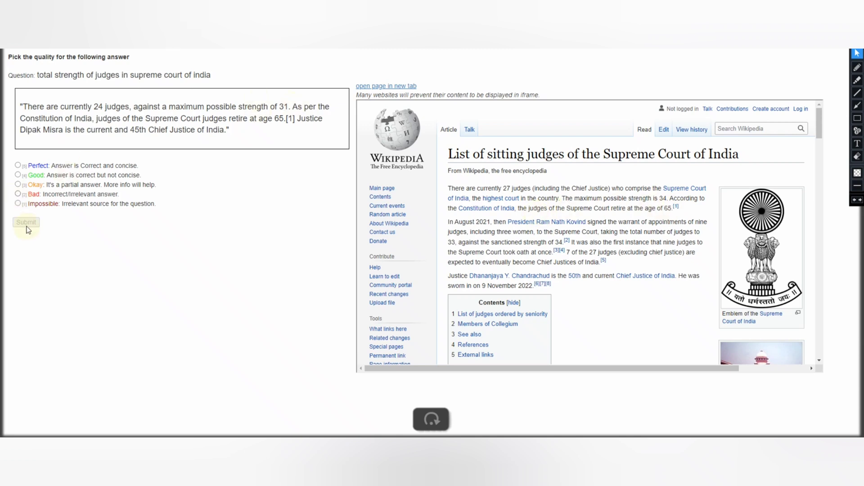
key("2")
key("Return")
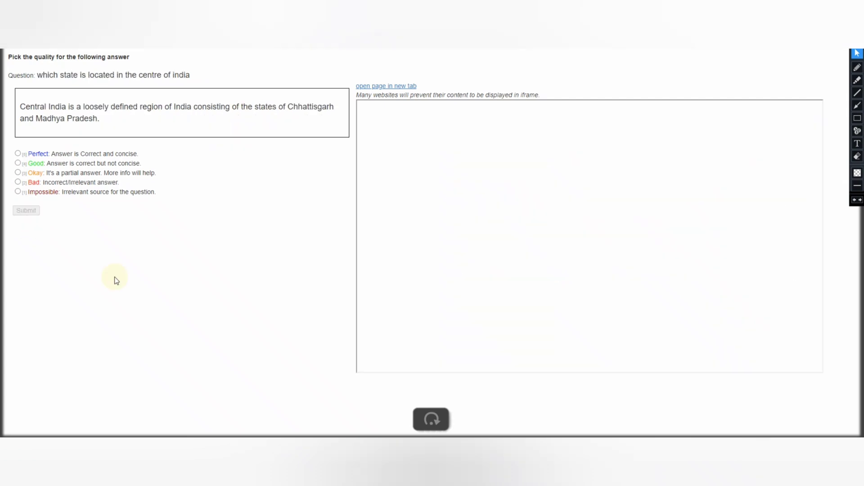
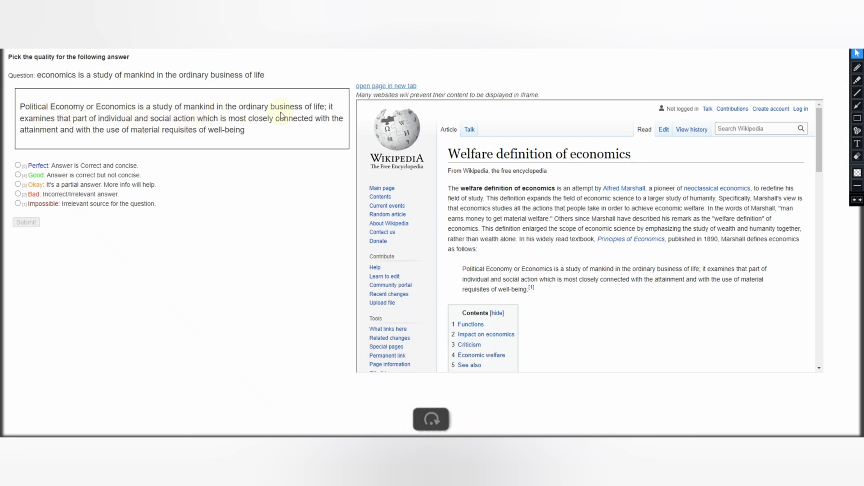
Read the economics passage and search Google for "economics is a study of mankind in the ordinary business of life"
left_click_drag(22, 107, 137, 106)
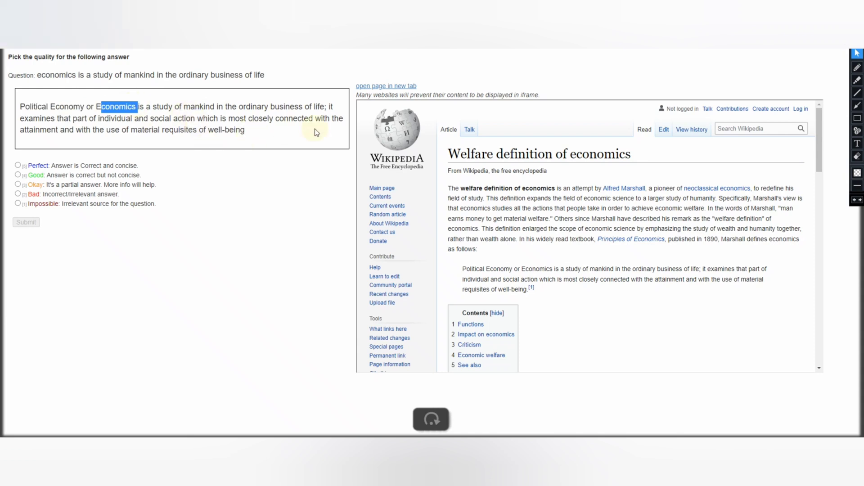
left_click(156, 139)
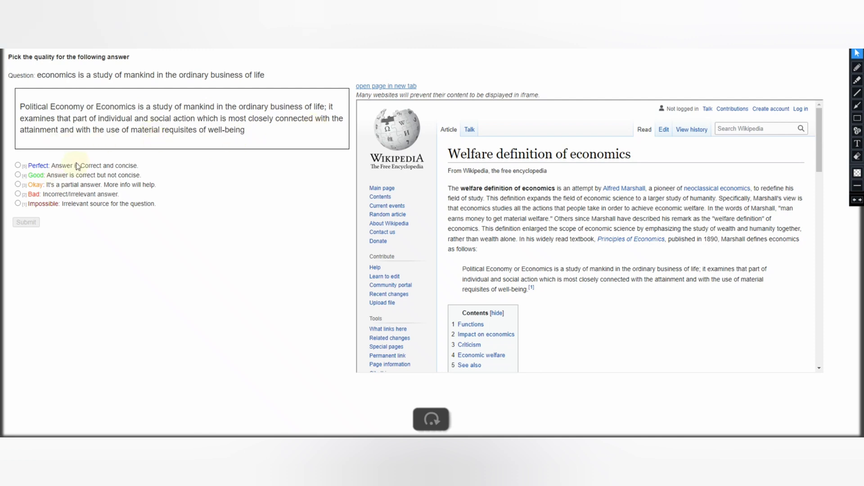
left_click_drag(38, 75, 276, 77)
right_click(270, 100)
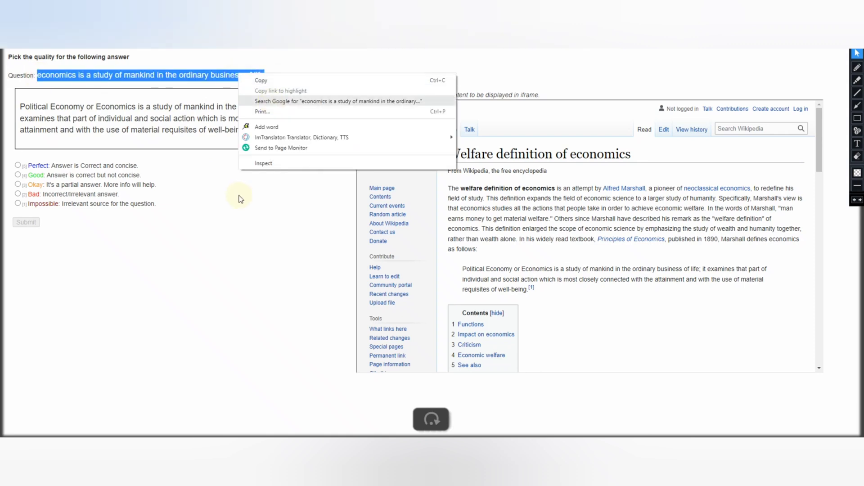
left_click(233, 196)
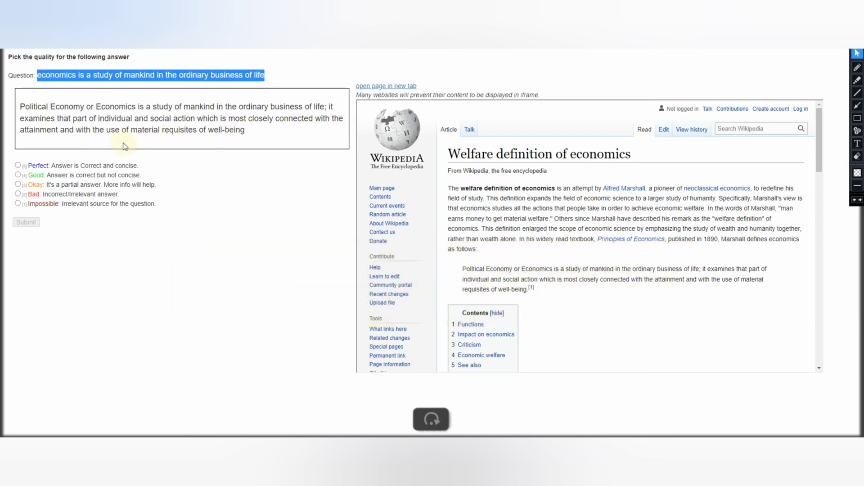
Search Google for the full text of the economics passage and read the featured answer
triple_click(22, 111)
right_click(52, 115)
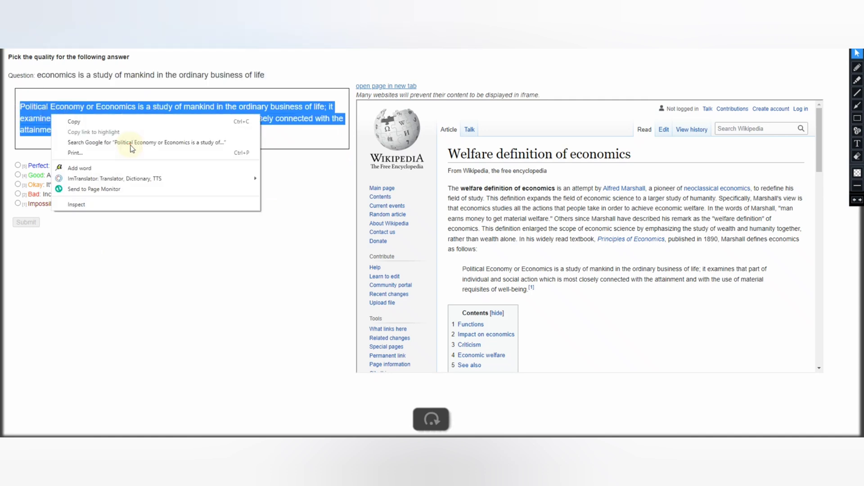
left_click(131, 143)
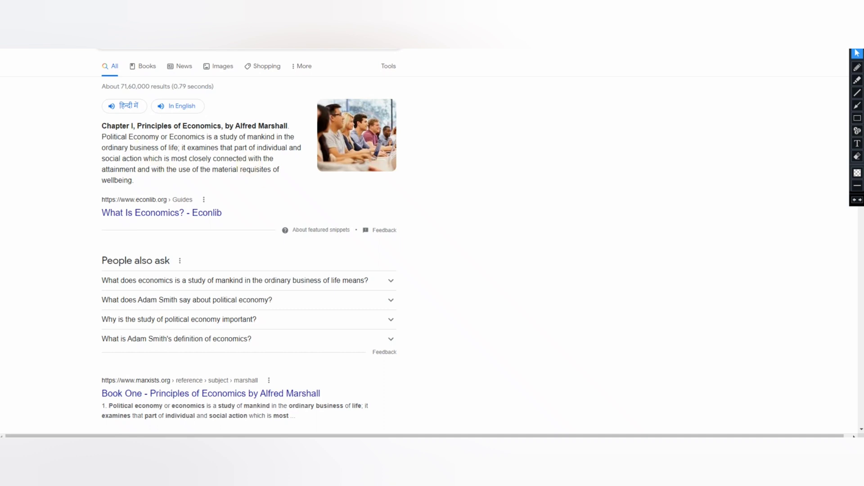
Return to the judging page, rate the economics definition answer Perfect, and submit it
key("ctrl+w")
key("5")
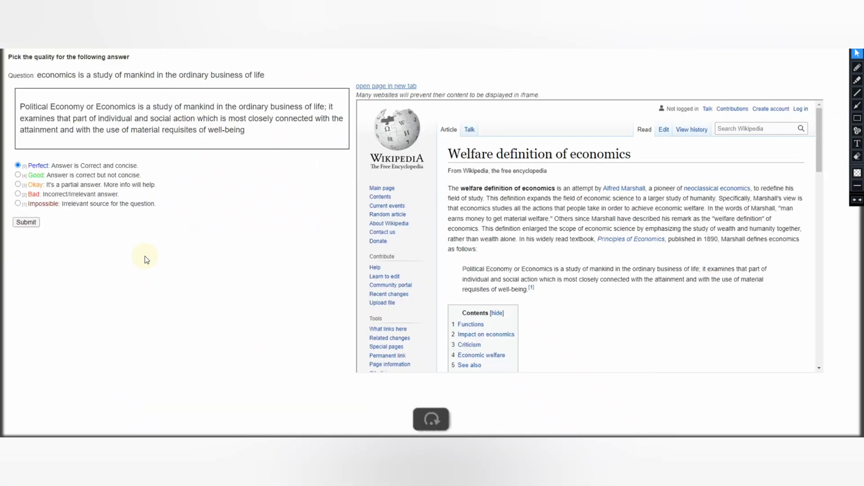
key("Return")
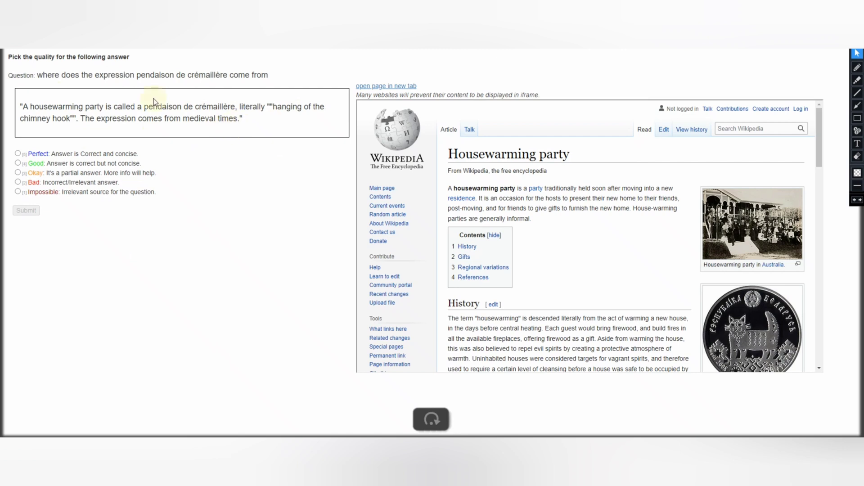
Search Google for "where does the expression pendaison de crémaillère come from" and close the surplus browser tabs
left_click_drag(38, 74, 286, 76)
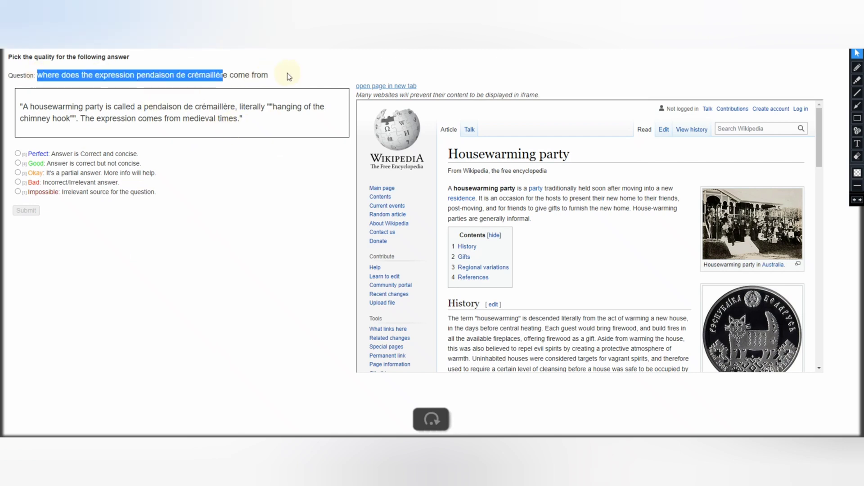
right_click(220, 72)
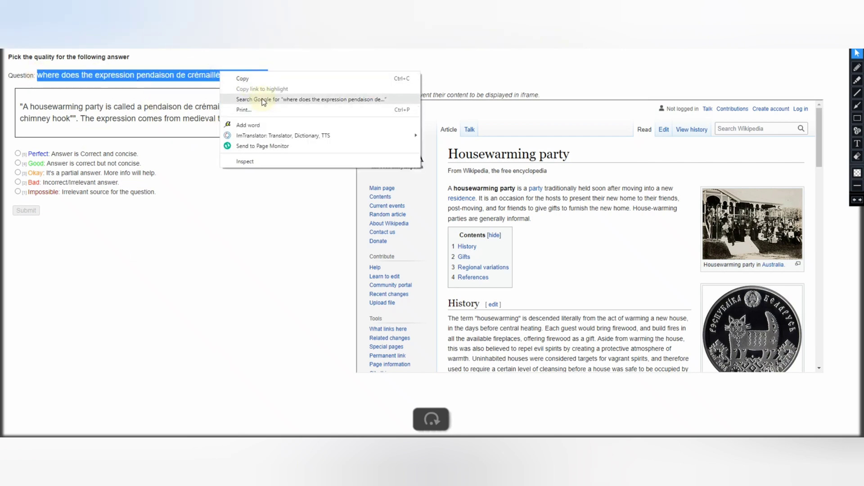
left_click(217, 145)
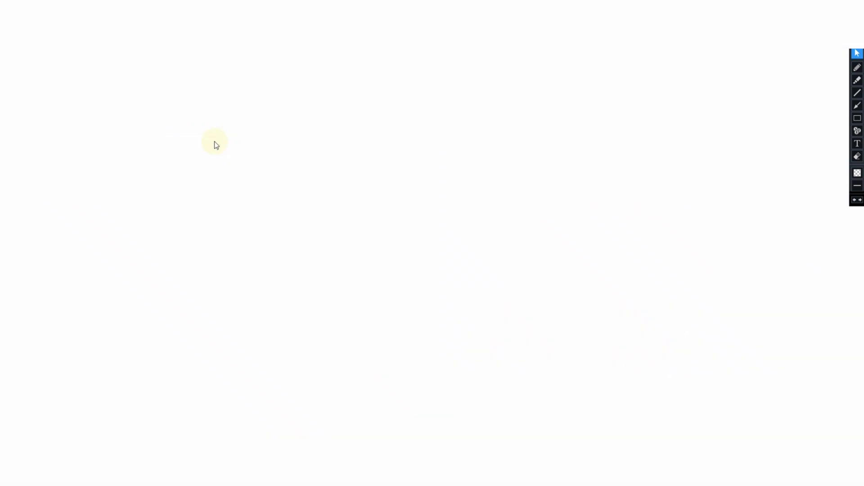
right_click(178, 50)
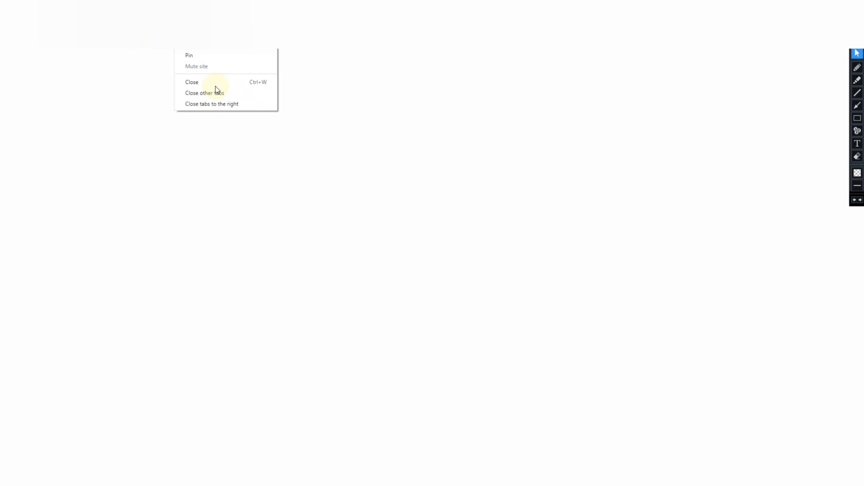
left_click(220, 106)
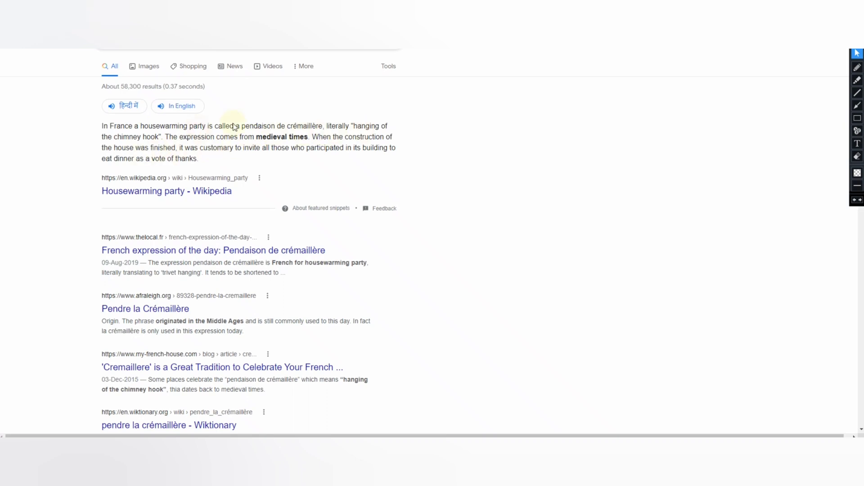
Return to the judging page, rate the pendaison de crémaillère answer Perfect, and submit it
key("ctrl+w")
left_click(18, 153)
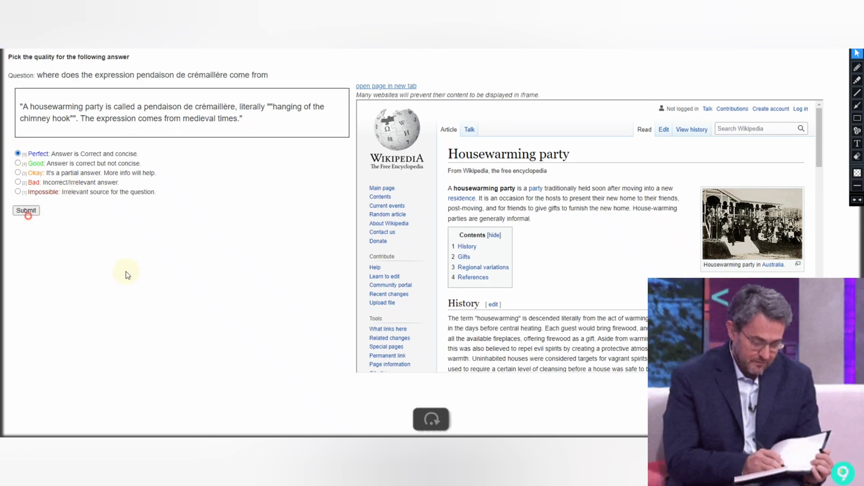
key("Return")
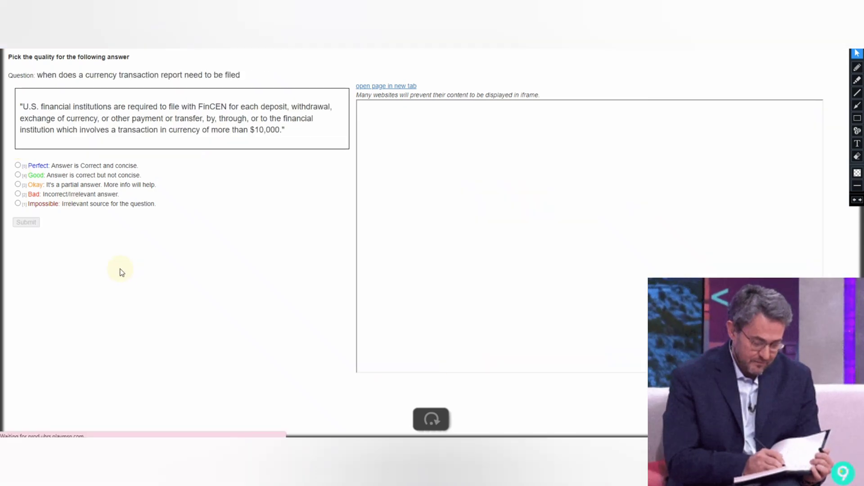